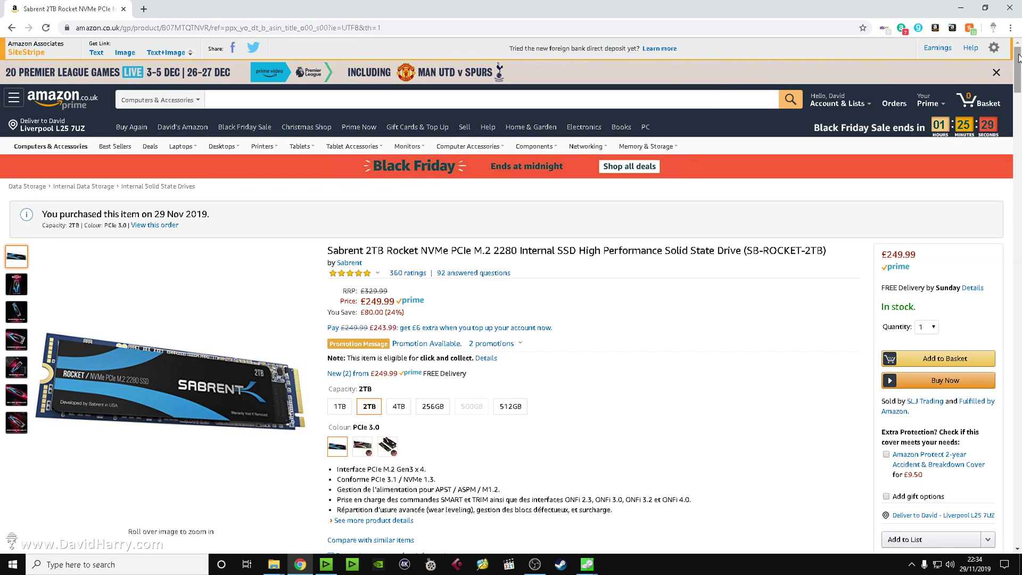
# Review the Sabrent 2TB Rocket SSD's product description and its stated read and write speeds.
pyautogui.moveTo(1019, 57); pyautogui.dragTo(1020, 263)
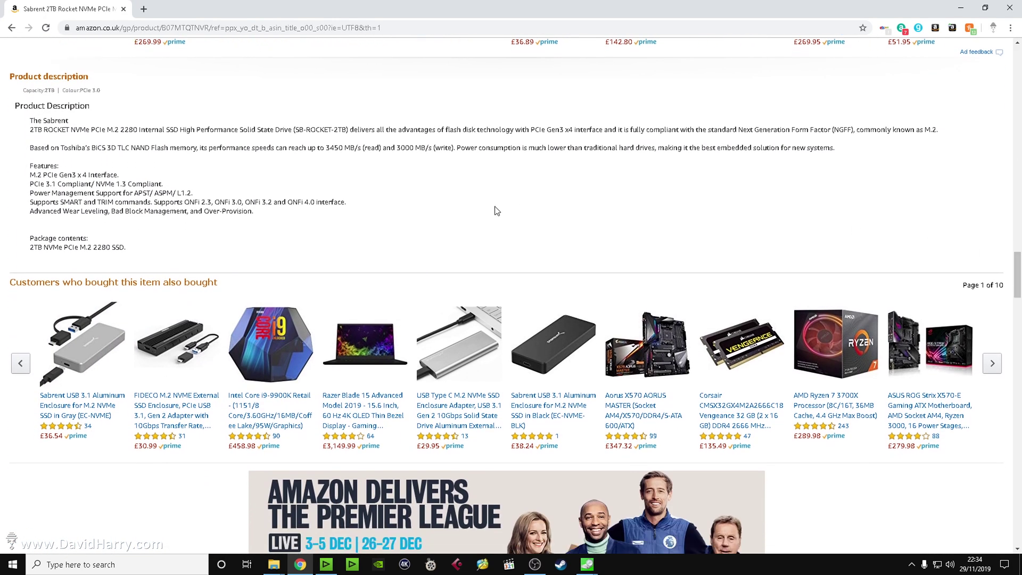
pyautogui.moveTo(327, 148); pyautogui.dragTo(453, 147)
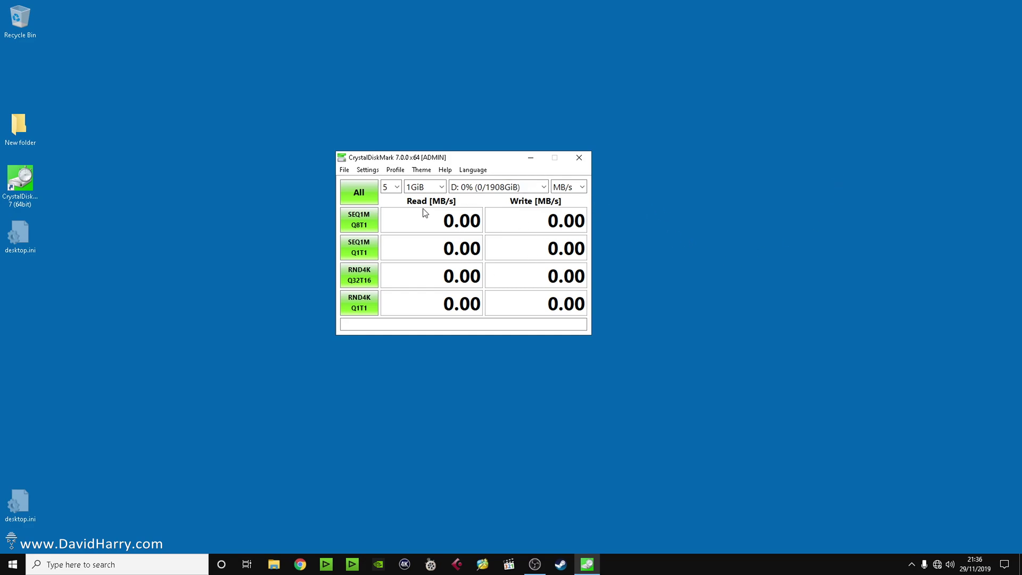
# Select the D: drive as the test drive in CrystalDiskMark and run all benchmark tests on it.
pyautogui.click(495, 191)
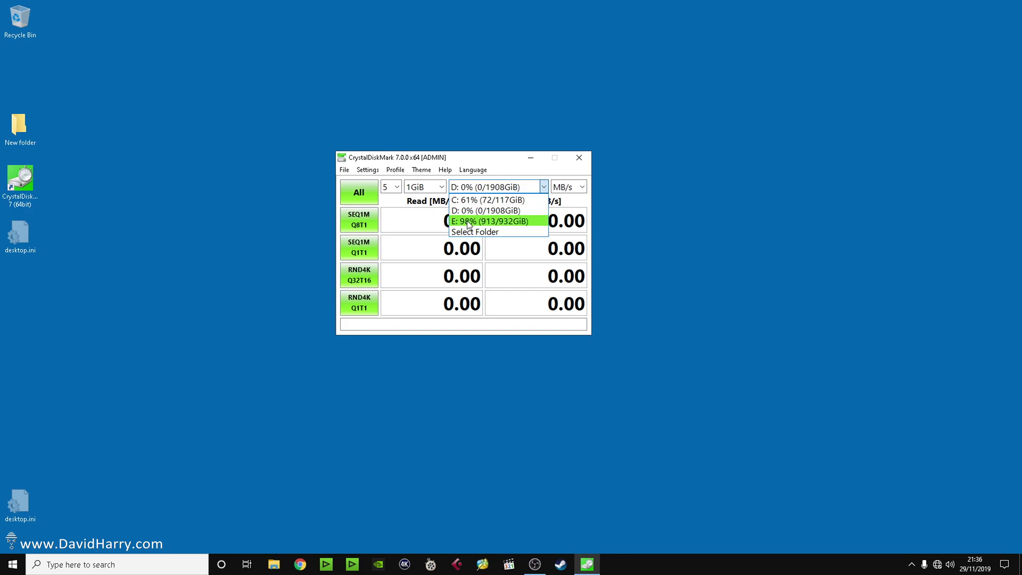
pyautogui.click(494, 210)
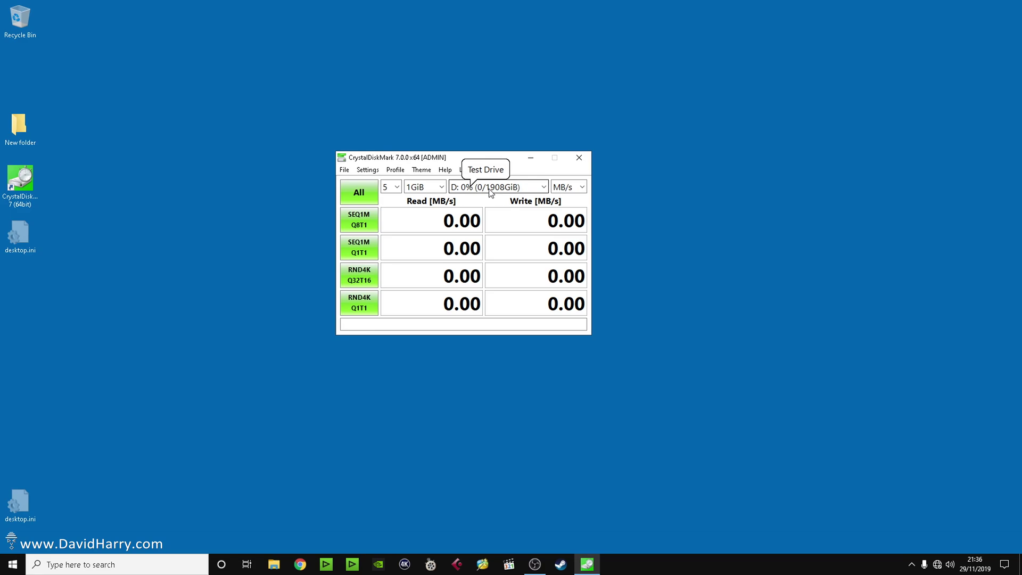
pyautogui.click(358, 192)
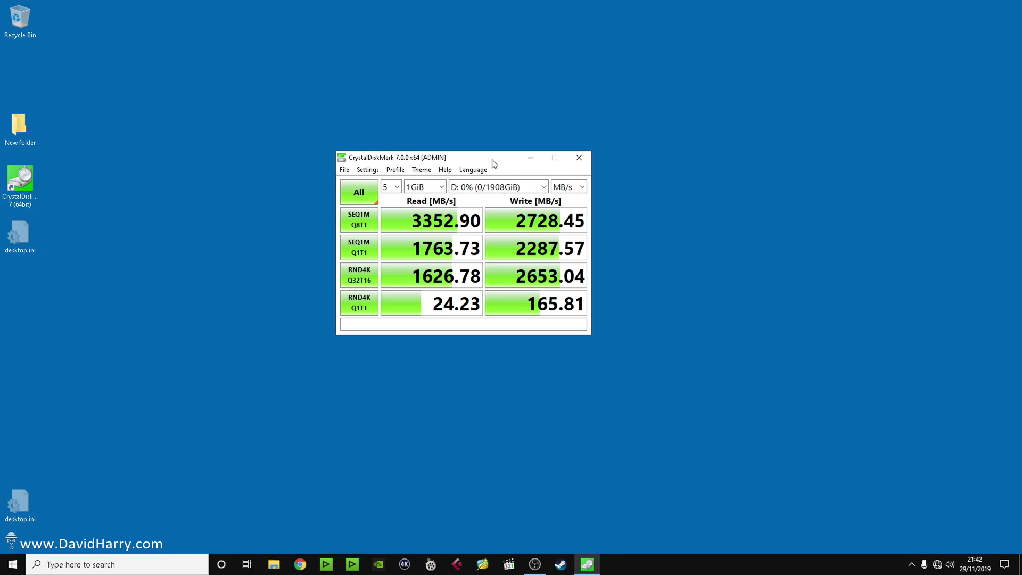
# Open a second CrystalDiskMark window beside the first and run all benchmark tests on the E: drive.
pyautogui.moveTo(238, 105)
pyautogui.mouseDown()
pyautogui.moveTo(238, 82)
pyautogui.moveTo(235, 94)
pyautogui.mouseUp()
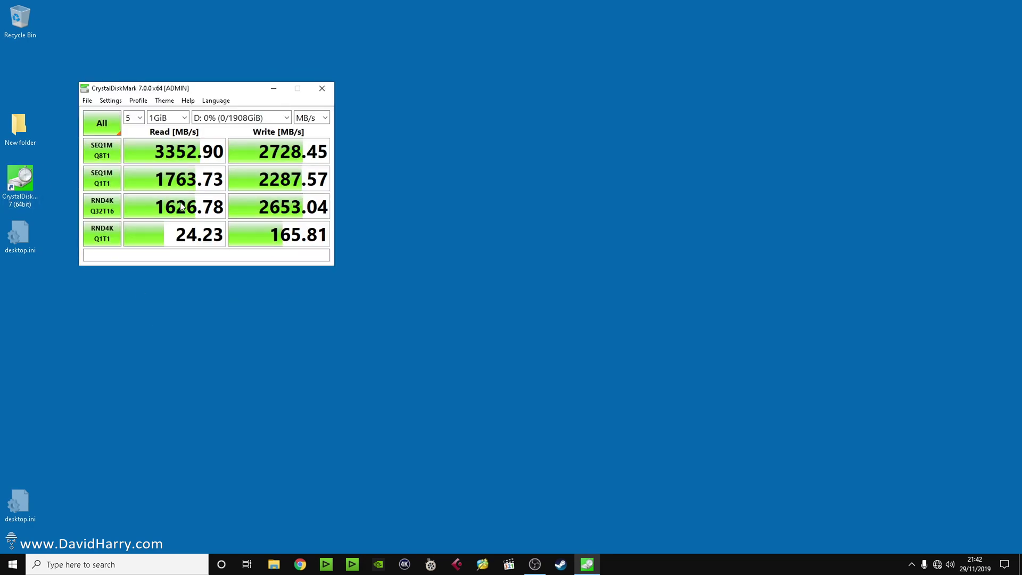
pyautogui.doubleClick(18, 196)
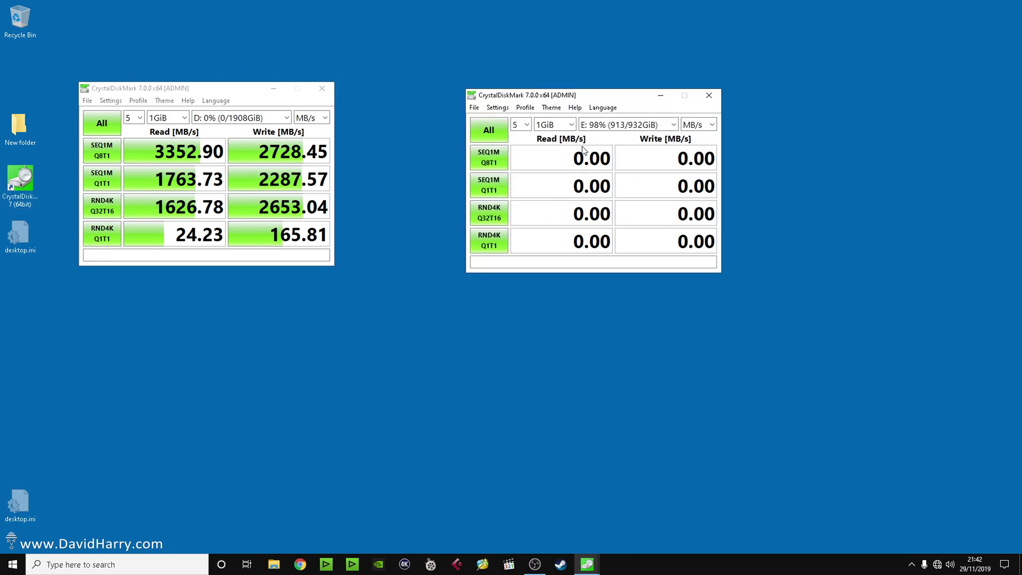
pyautogui.click(585, 125)
pyautogui.click(606, 161)
pyautogui.click(490, 133)
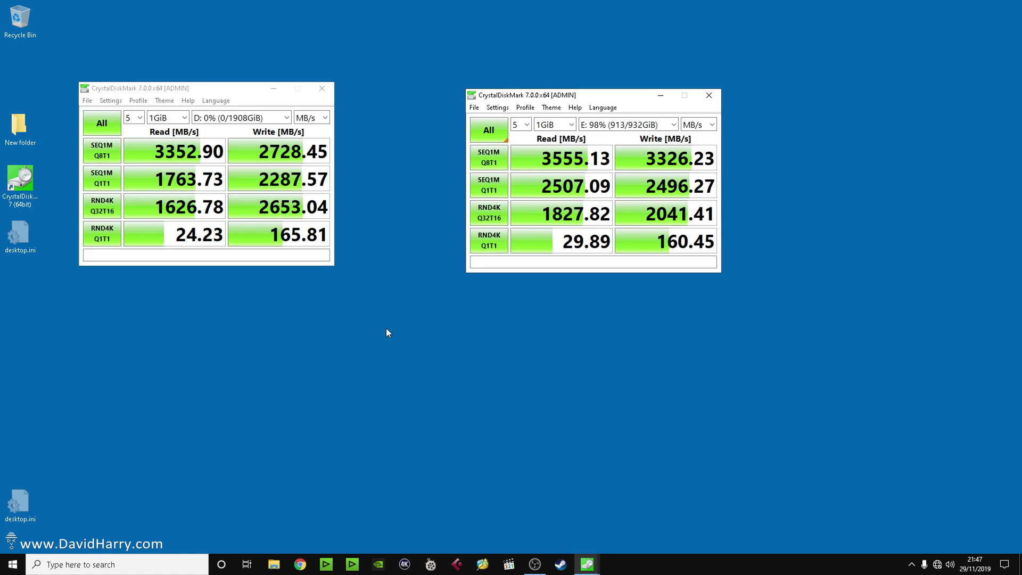
# Copy SINGLE LARGE FILE 86GB.avi from the SPEED TEST FILES folder to the SABRENT (D:) drive.
pyautogui.moveTo(561, 158)
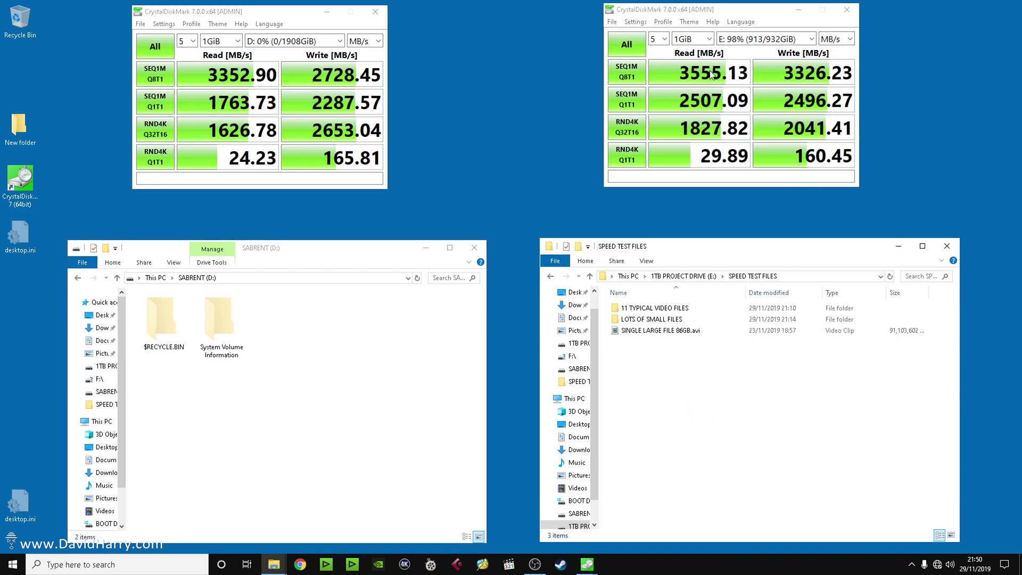
pyautogui.moveTo(721, 78)
pyautogui.moveTo(655, 332); pyautogui.dragTo(312, 404)
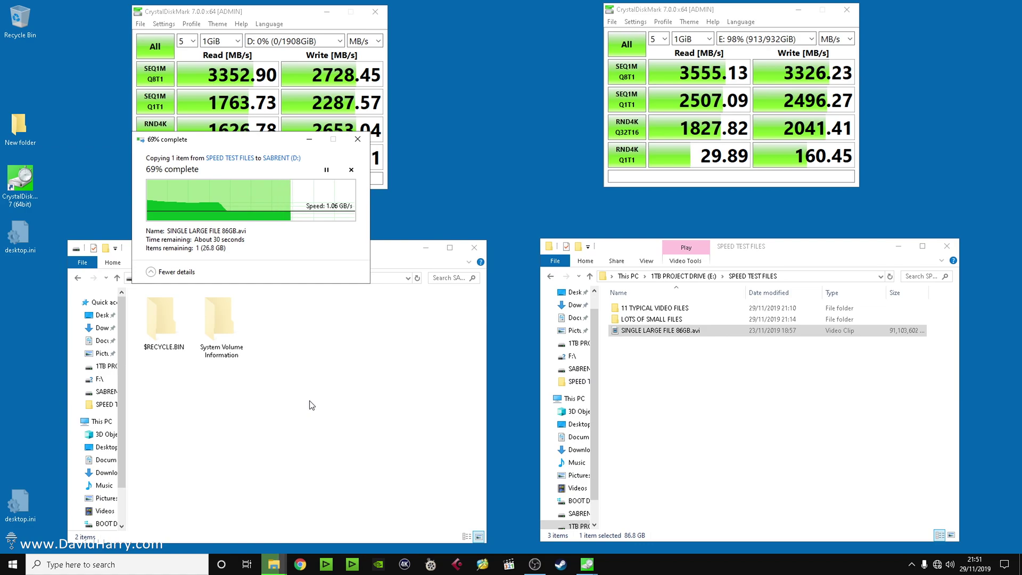
pyautogui.moveTo(329, 79)
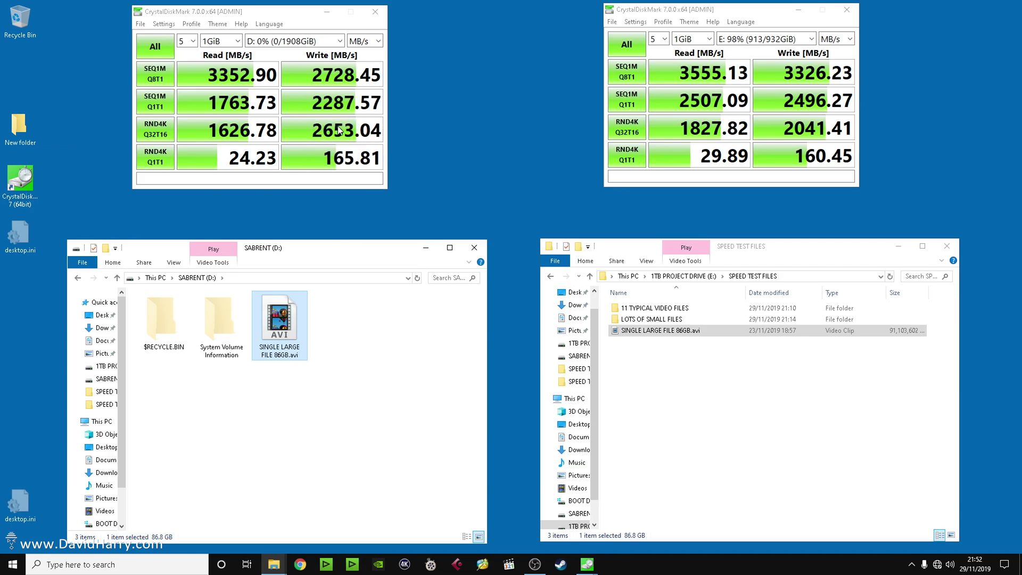
# Copy the 11 TYPICAL VIDEO FILES folder from SPEED TEST FILES to the SABRENT (D:) drive.
pyautogui.click(661, 402)
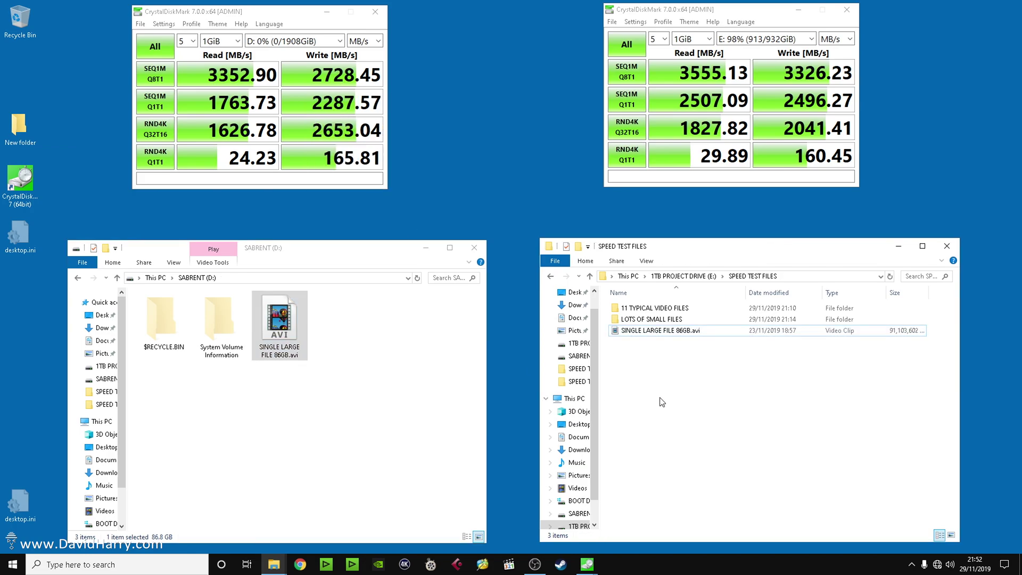
pyautogui.click(652, 313)
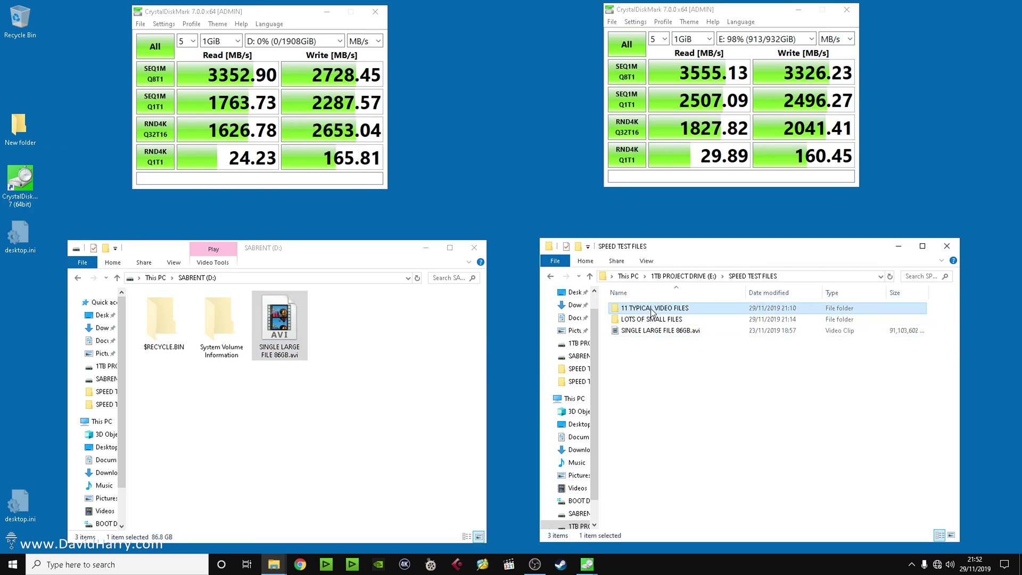
pyautogui.moveTo(653, 313); pyautogui.dragTo(373, 421)
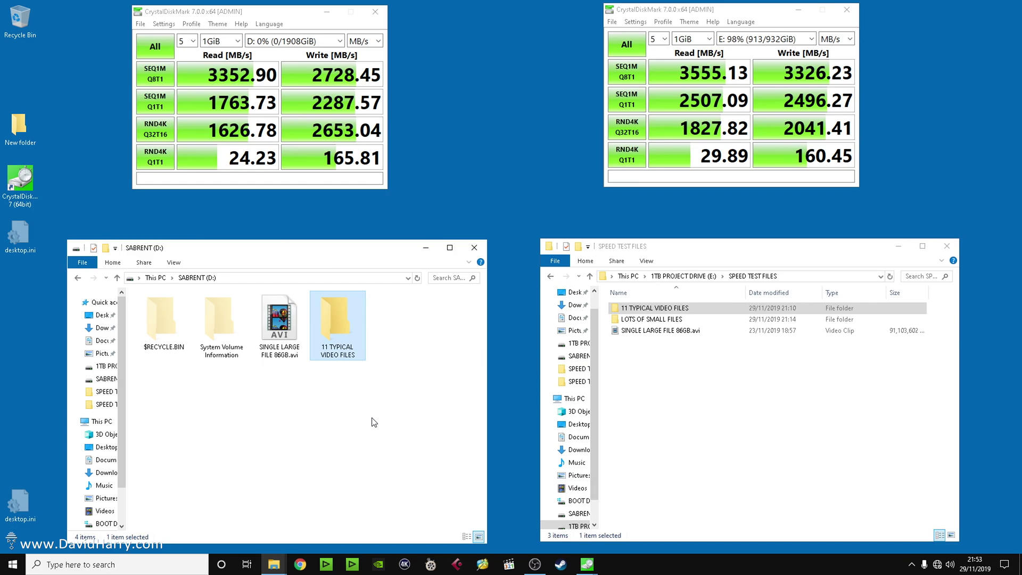
# Examine the contents of the copied 11 TYPICAL VIDEO FILES folder on the SABRENT (D:) drive and return to the drive's root.
pyautogui.click(268, 326)
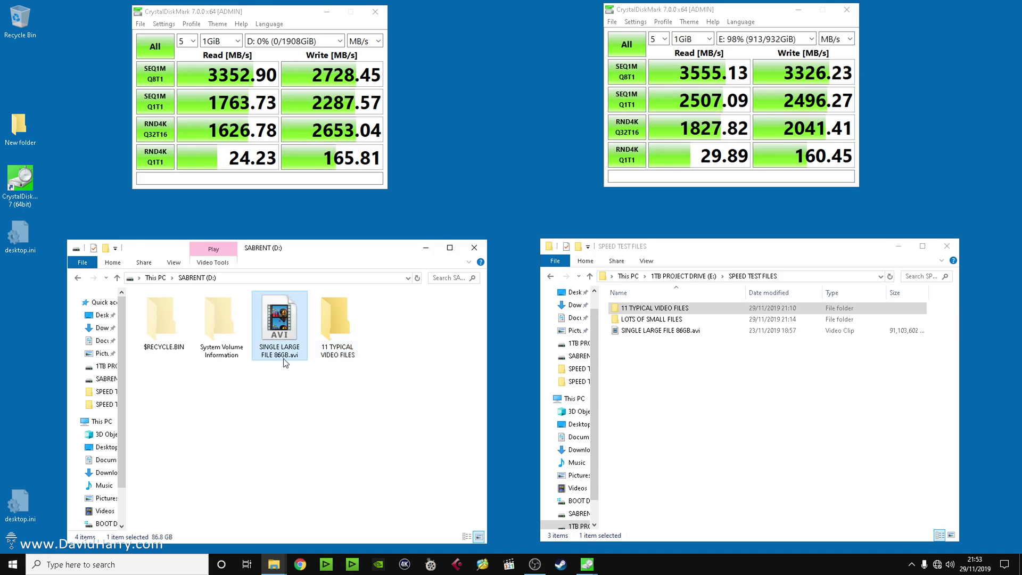
pyautogui.click(339, 328)
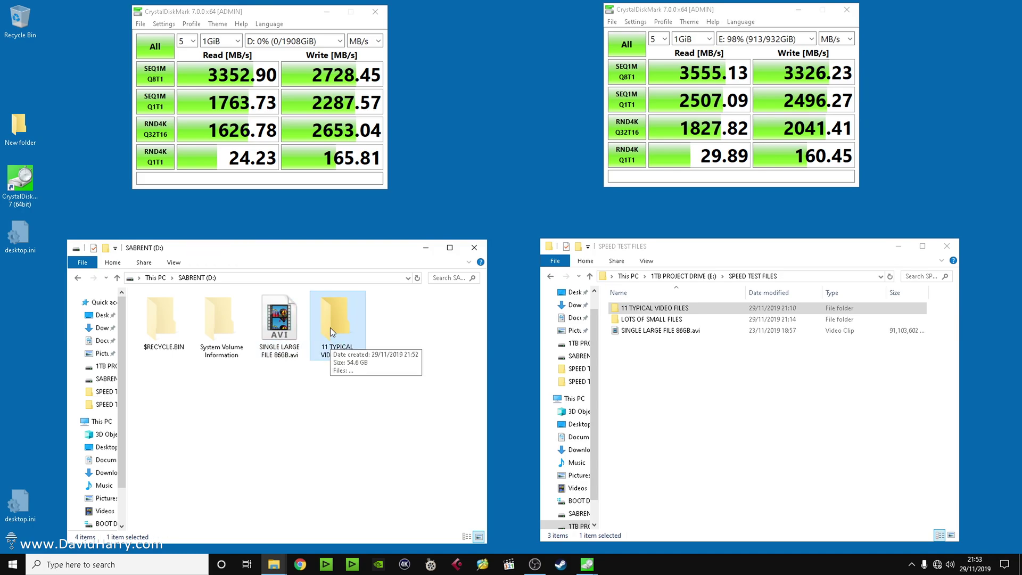
pyautogui.doubleClick(330, 331)
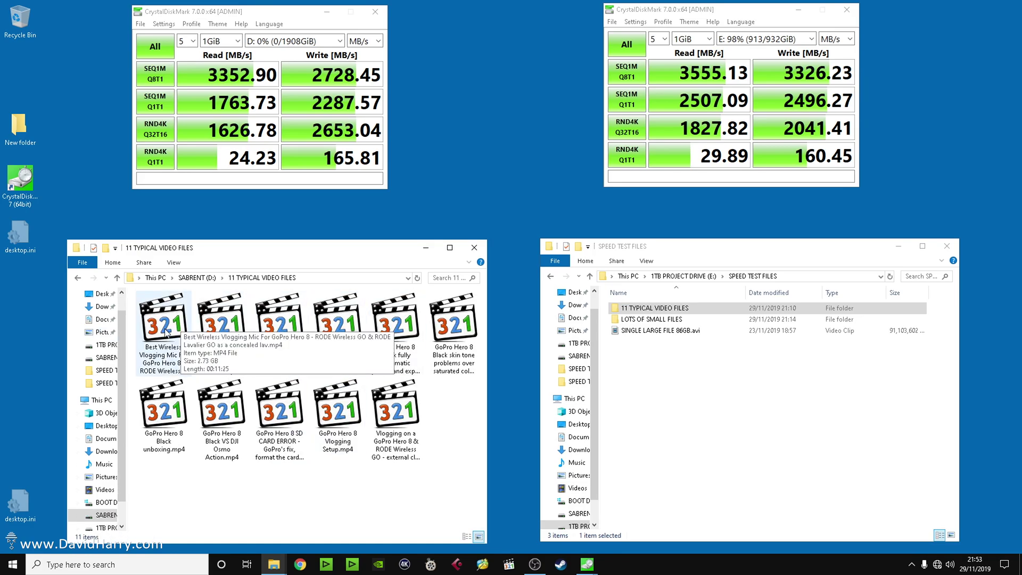
pyautogui.click(117, 277)
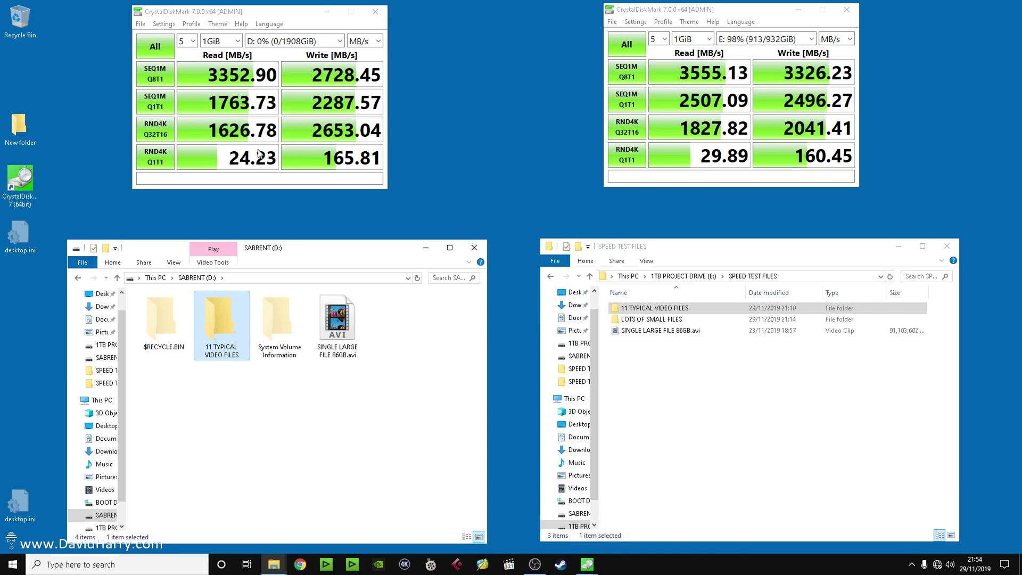
pyautogui.moveTo(312, 84)
# Check the size and file count of the LOTS OF SMALL FILES folder in its properties and copy the folder to the SABRENT (D:) drive.
pyautogui.click(663, 394)
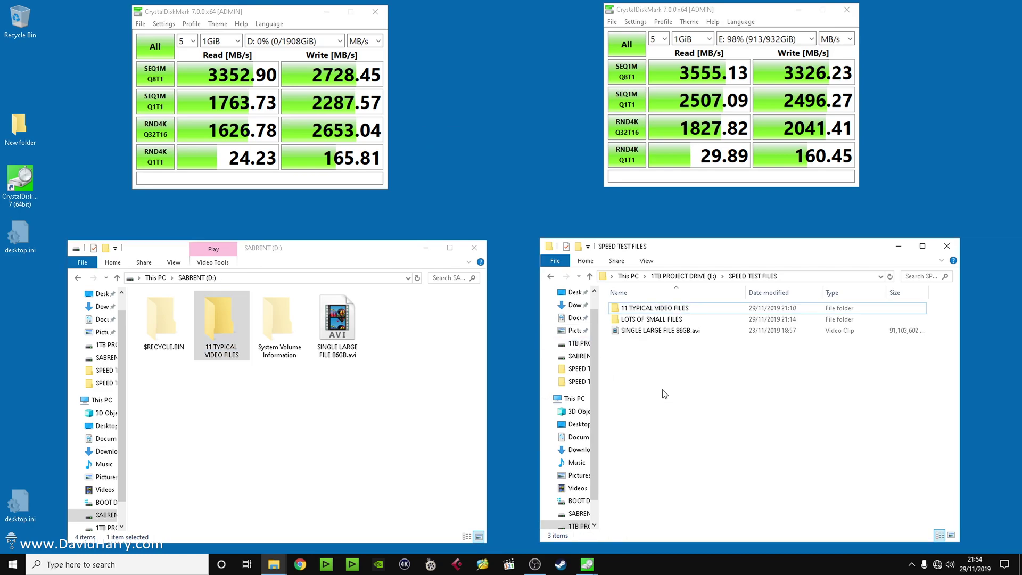
pyautogui.click(644, 321)
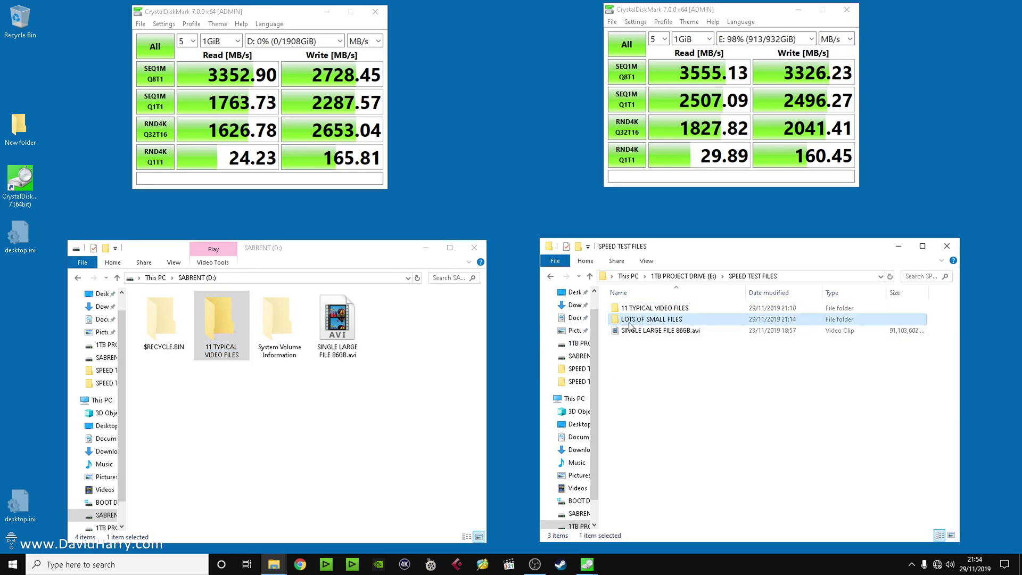
pyautogui.moveTo(630, 326)
pyautogui.rightClick(653, 320)
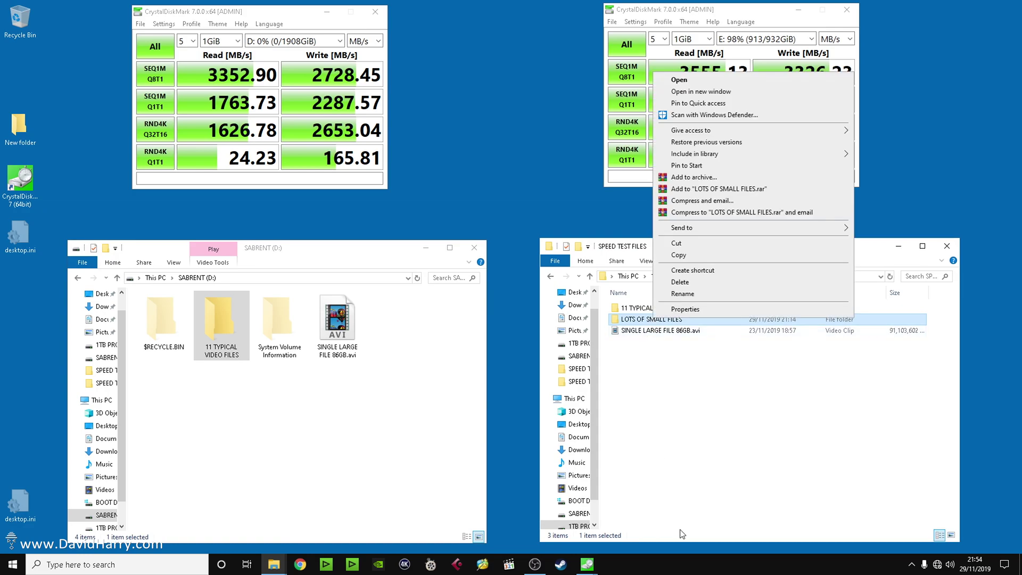
pyautogui.click(685, 309)
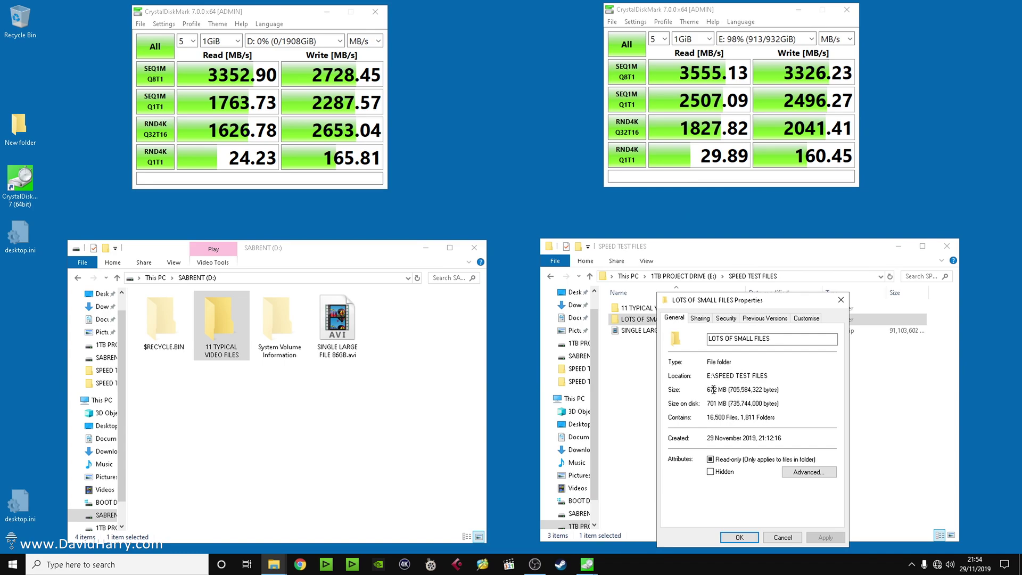
pyautogui.click(774, 538)
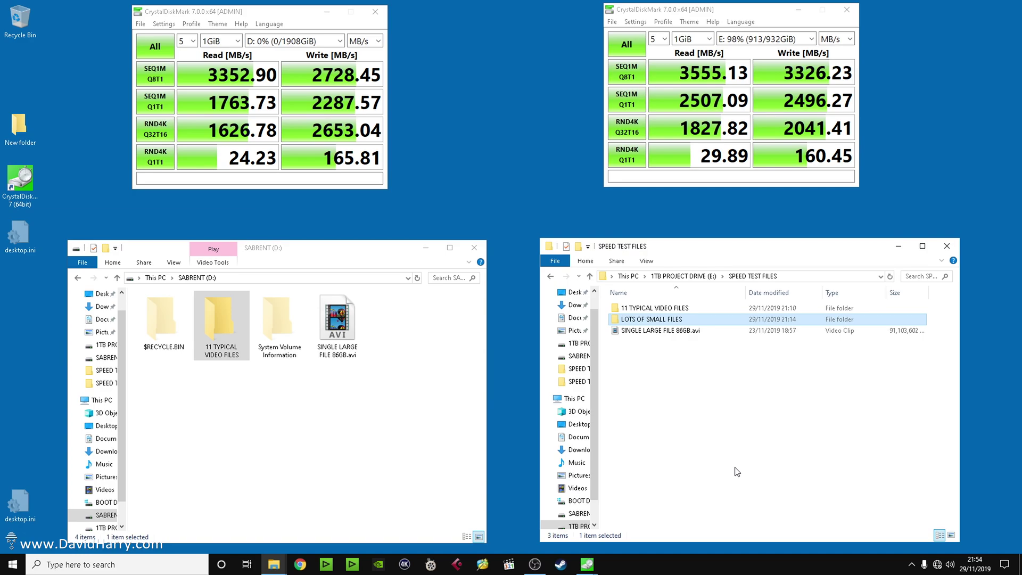
pyautogui.moveTo(644, 321); pyautogui.dragTo(255, 493)
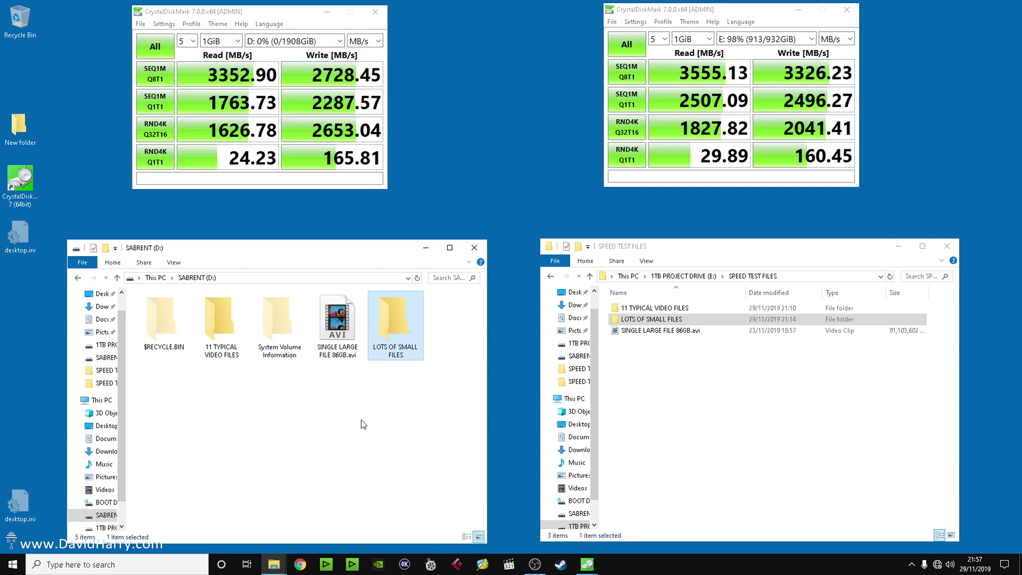
# Delete both folders and the large AVI file from the SPEED TEST FILES folder on the E: drive.
pyautogui.moveTo(668, 392); pyautogui.dragTo(641, 313)
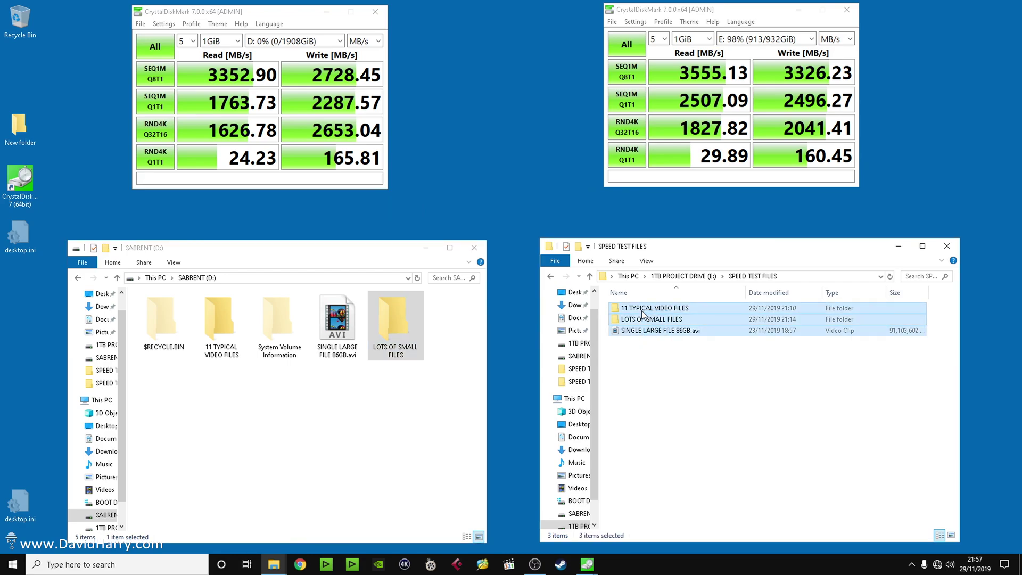
pyautogui.rightClick(642, 313)
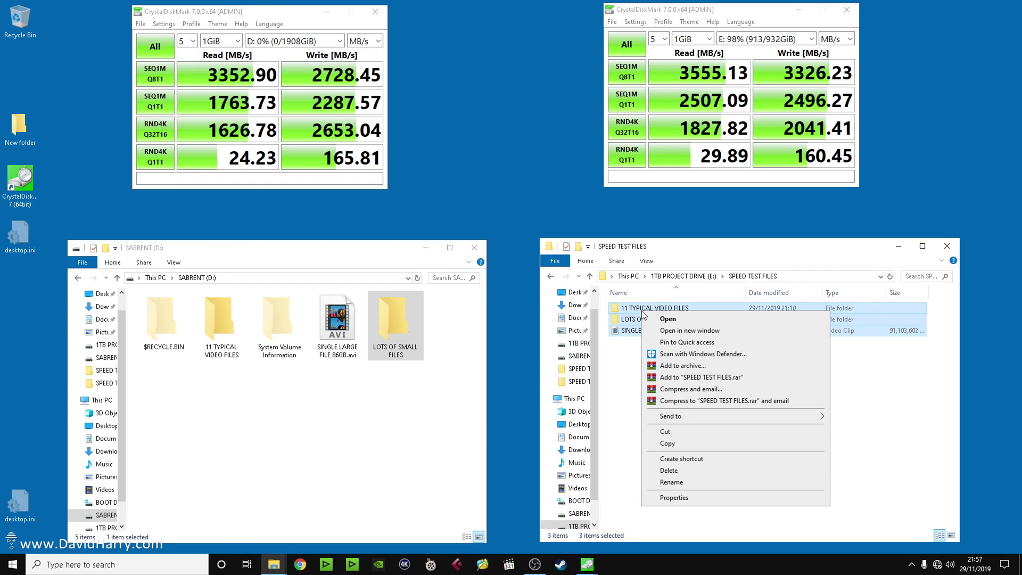
pyautogui.click(687, 473)
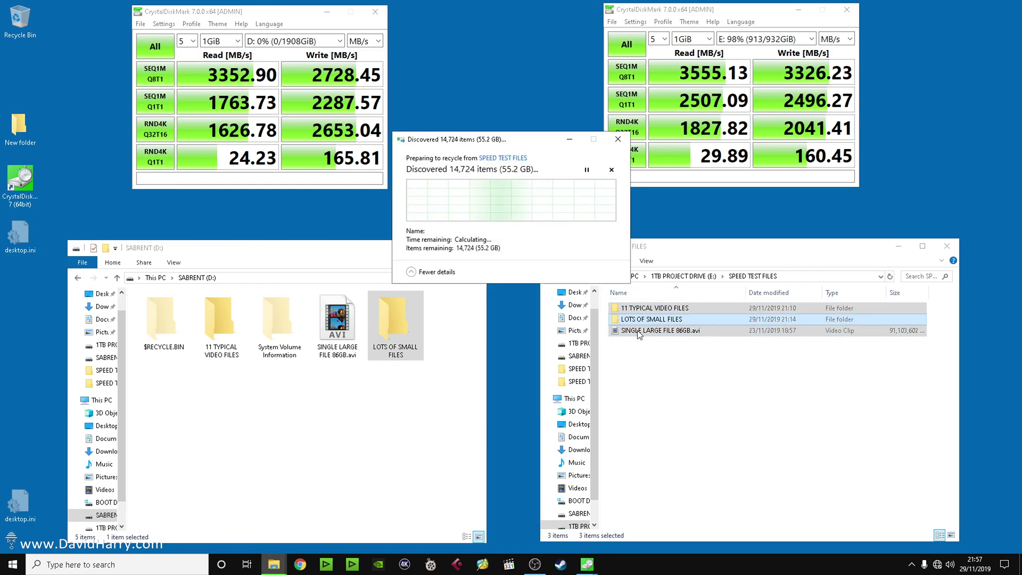
pyautogui.click(540, 193)
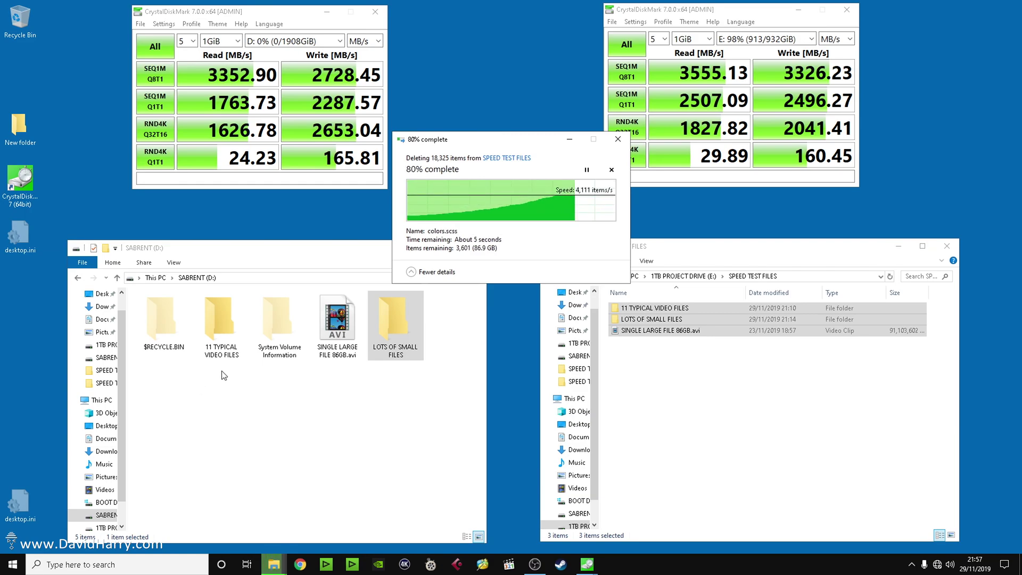
pyautogui.rightClick(30, 32)
# Copy SINGLE LARGE FILE 86GB.avi from the SABRENT (D:) drive back to the SPEED TEST FILES folder.
pyautogui.click(239, 416)
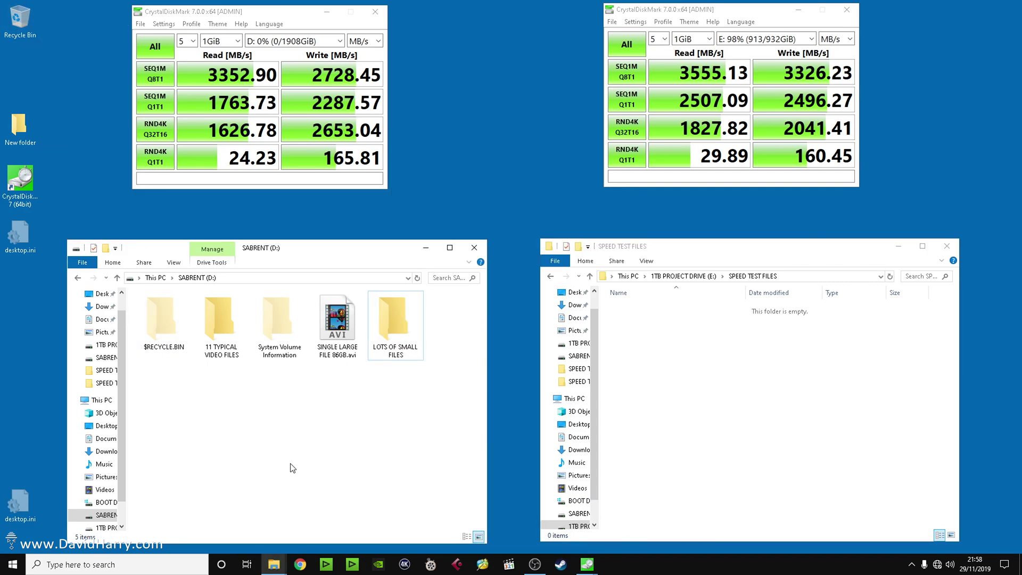
pyautogui.click(337, 331)
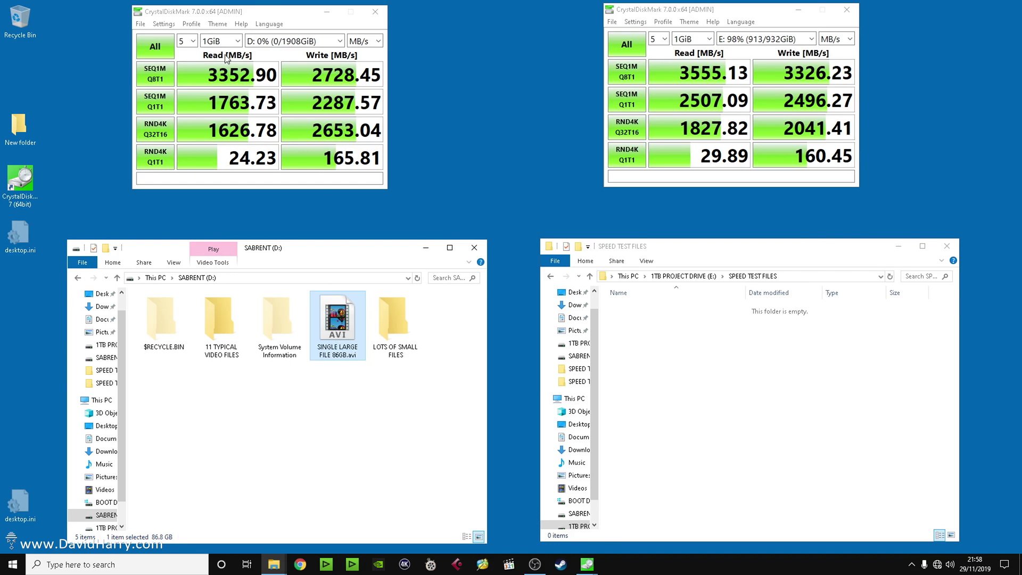
pyautogui.moveTo(224, 79)
pyautogui.moveTo(793, 78)
pyautogui.moveTo(335, 335); pyautogui.dragTo(666, 386)
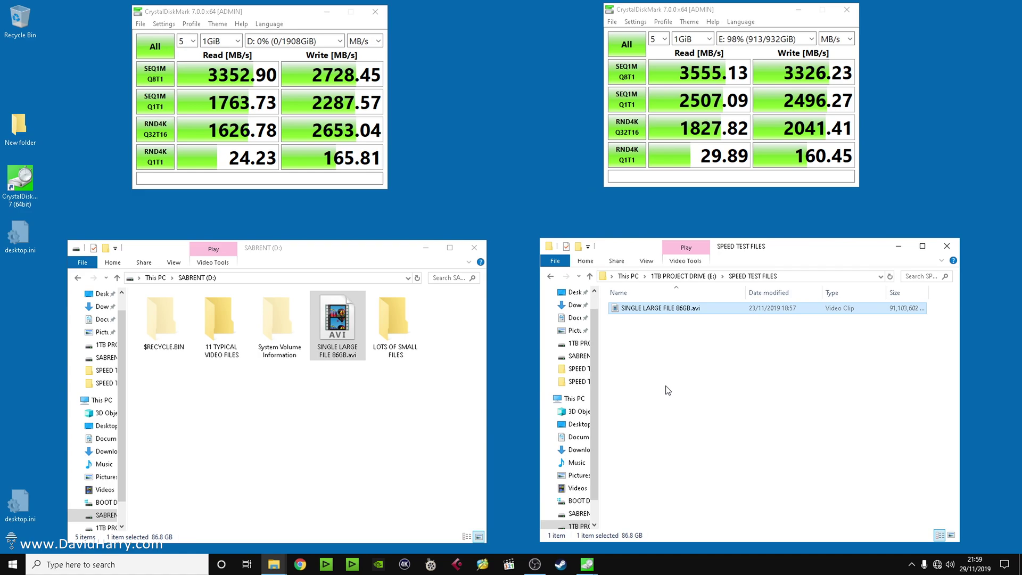
# Copy the 11 TYPICAL VIDEO FILES folder from the SABRENT (D:) drive back to the SPEED TEST FILES folder.
pyautogui.click(419, 410)
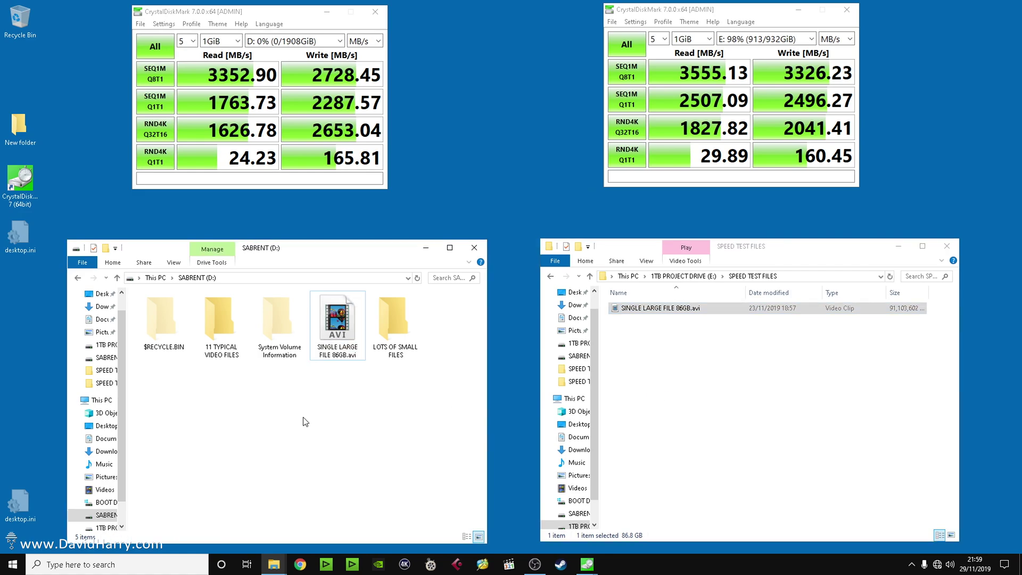
pyautogui.click(221, 333)
pyautogui.moveTo(215, 314); pyautogui.dragTo(666, 415)
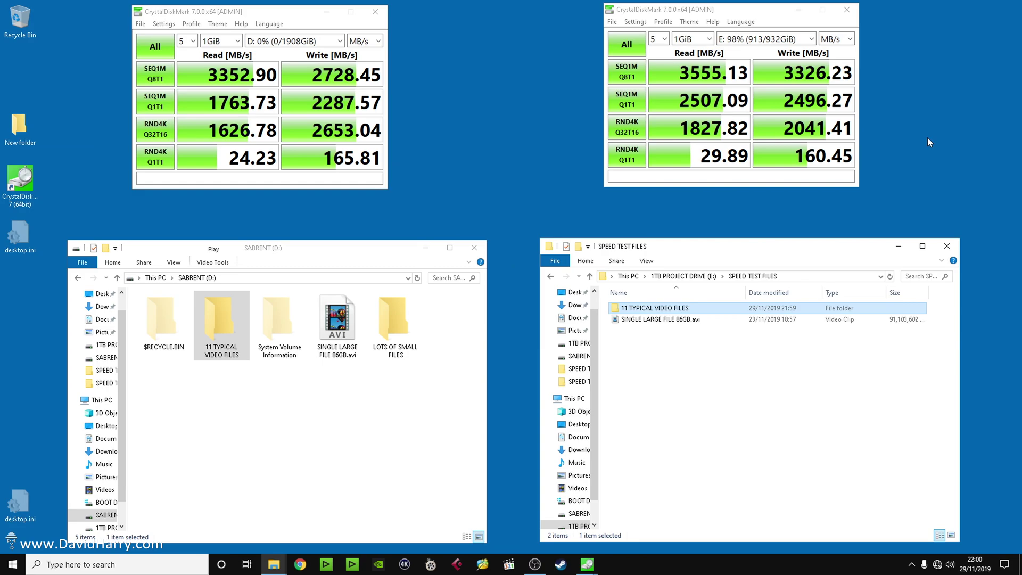
# Copy the LOTS OF SMALL FILES folder from the SABRENT (D:) drive back to the SPEED TEST FILES folder.
pyautogui.click(375, 461)
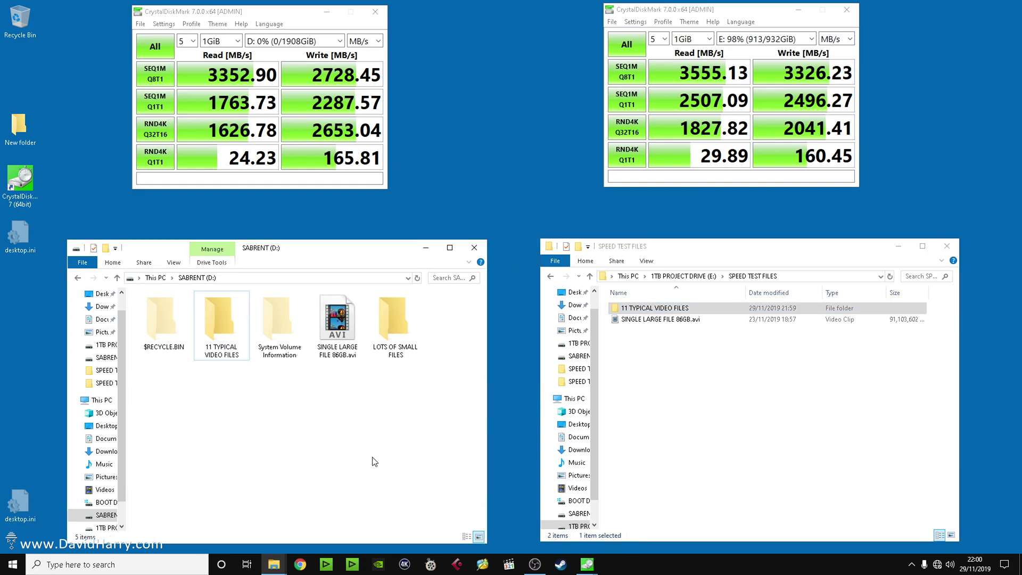
pyautogui.click(388, 319)
pyautogui.moveTo(388, 318); pyautogui.dragTo(665, 414)
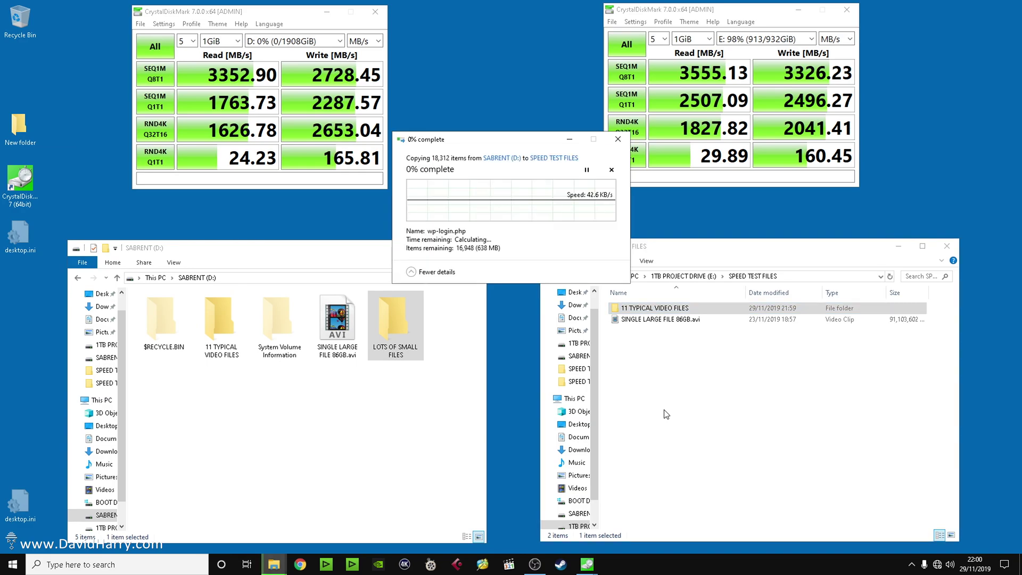